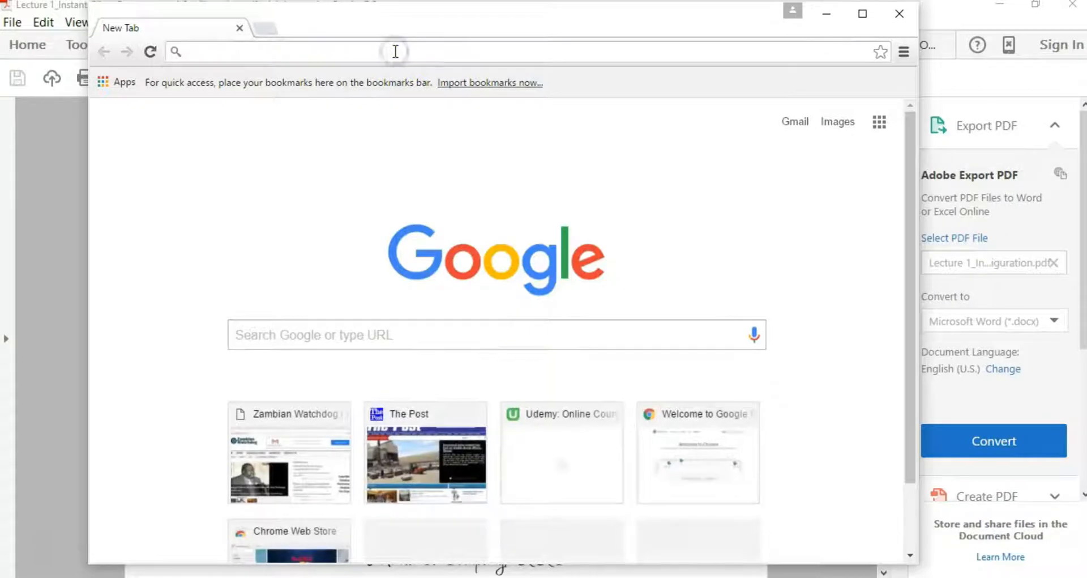
Step: Load the winsoft-085727.html Instant Client page for Windows 32-bit and scroll through its version list
text(http://www.oracle.com/technetwork/topics/winsoft-085727.html)
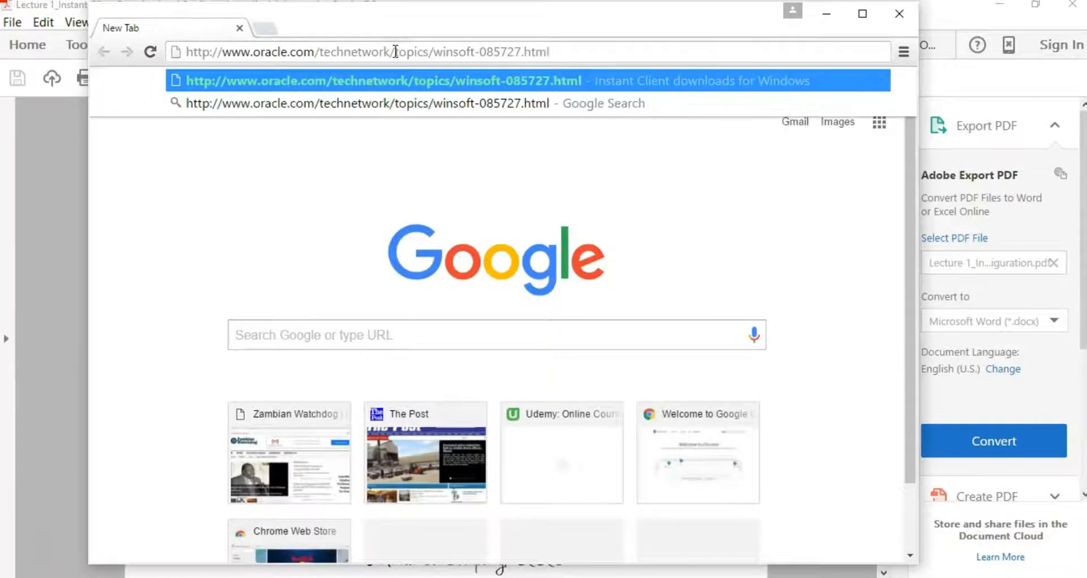
key(Return)
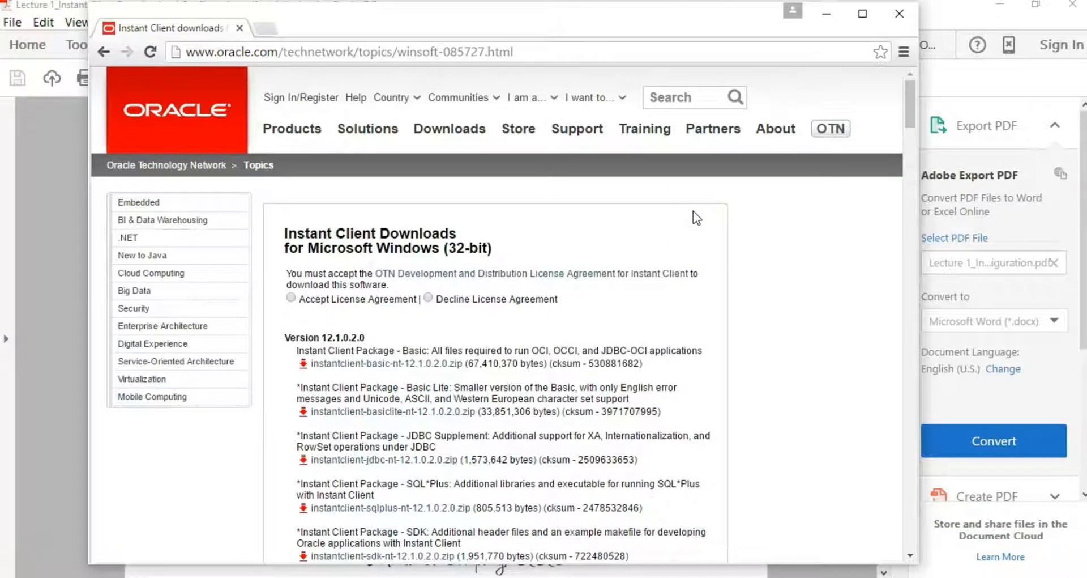
scroll(693, 218, down, 3)
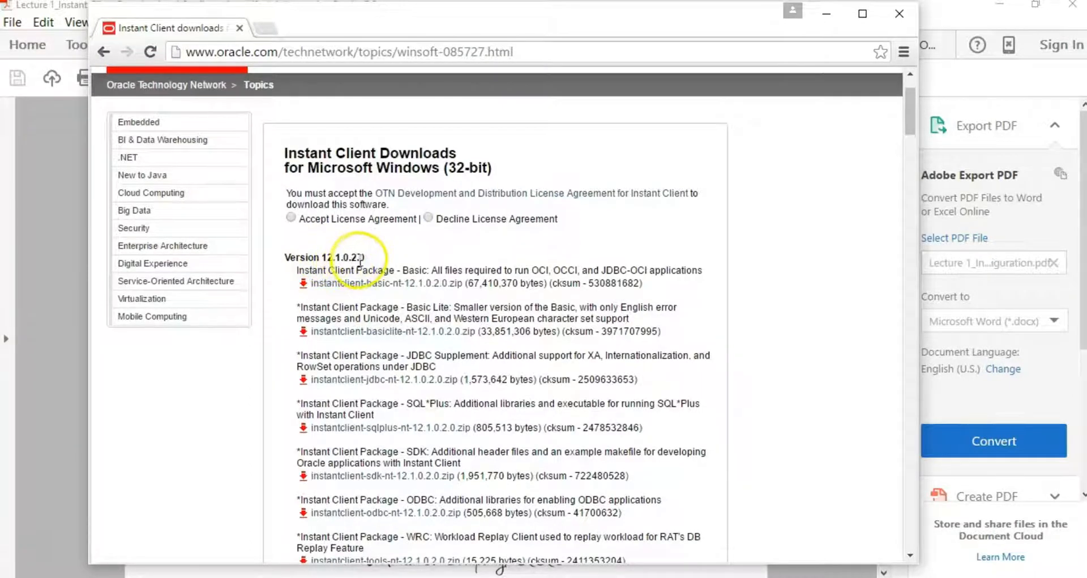
scroll(286, 235, down, 3)
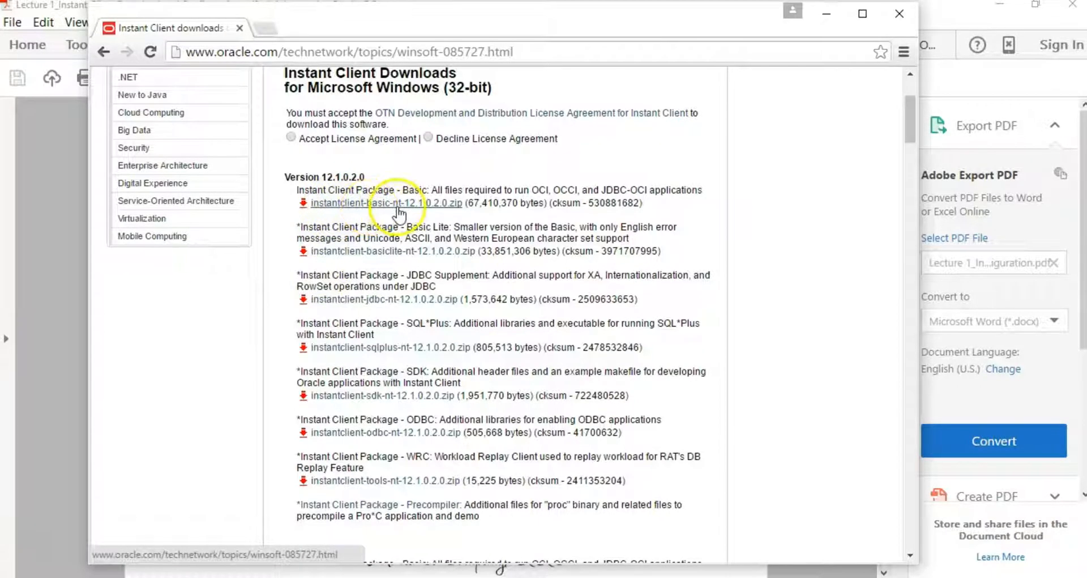
scroll(406, 237, down, 3)
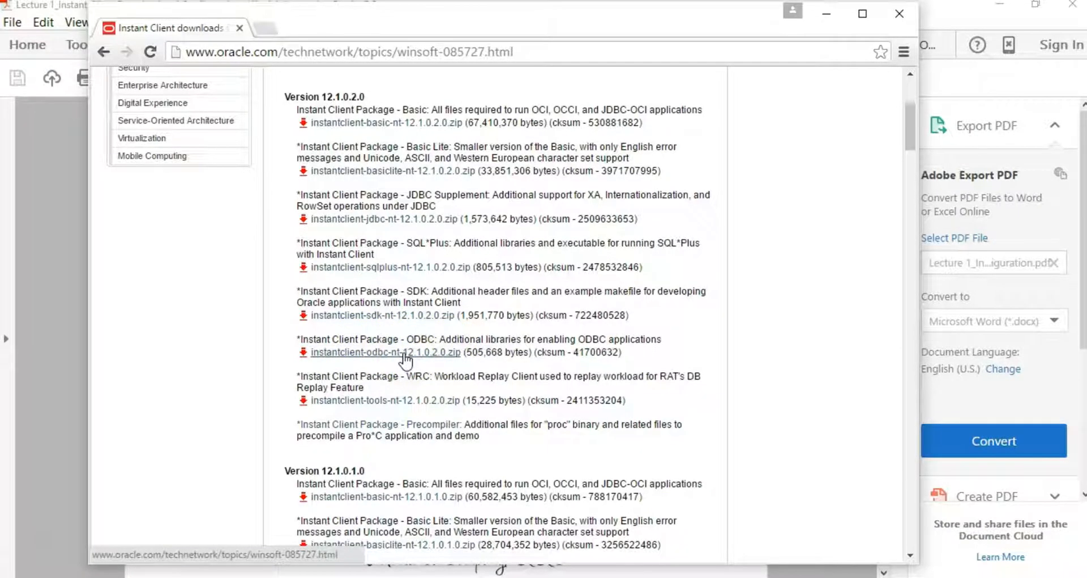
click(767, 386)
scroll(766, 385, down, 3)
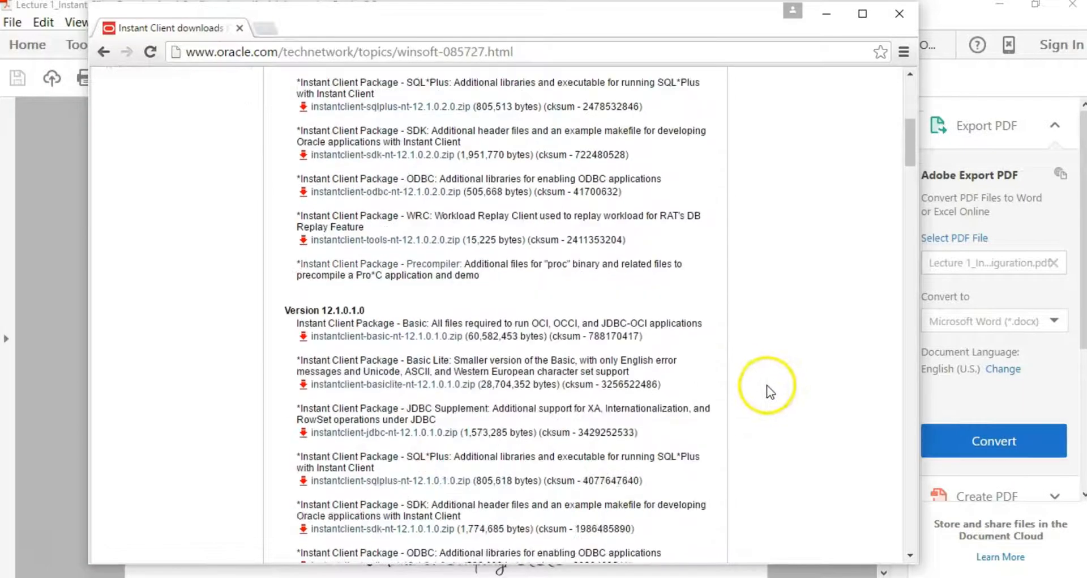
scroll(766, 385, down, 3)
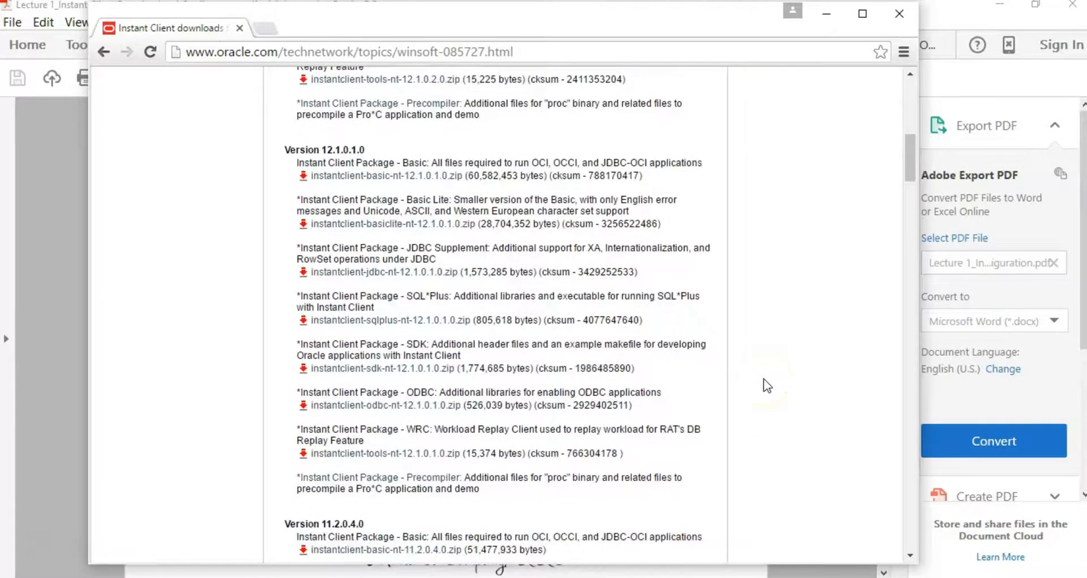
scroll(767, 385, down, 5)
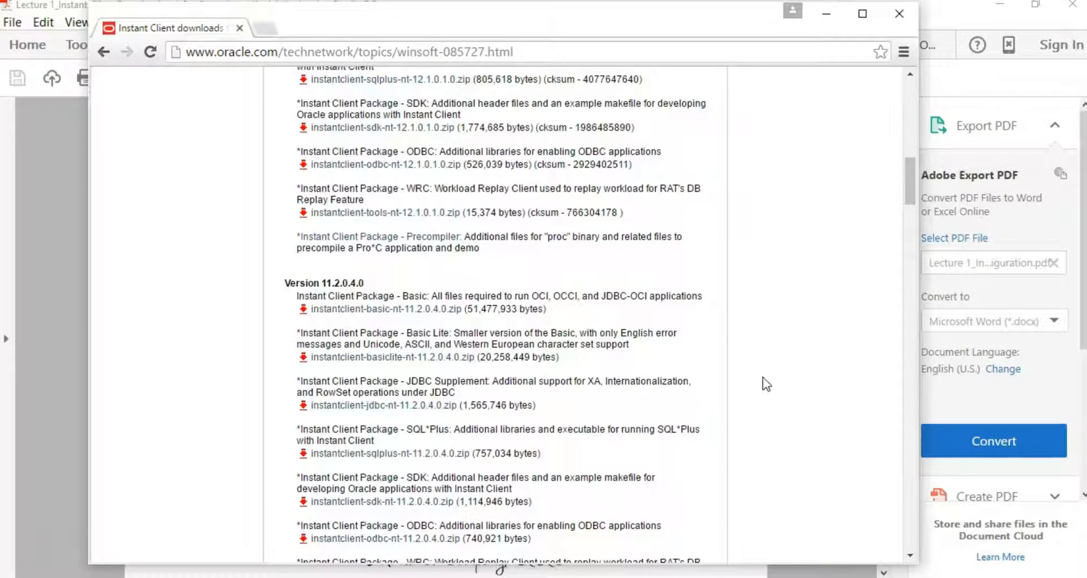
scroll(762, 376, down, 3)
click(762, 376)
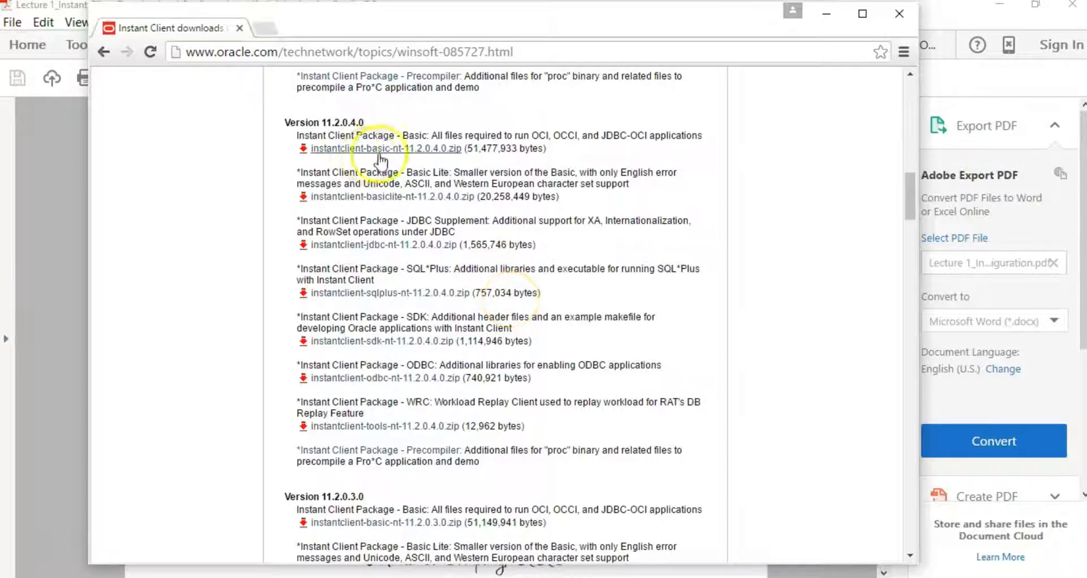
scroll(655, 212, up, 15)
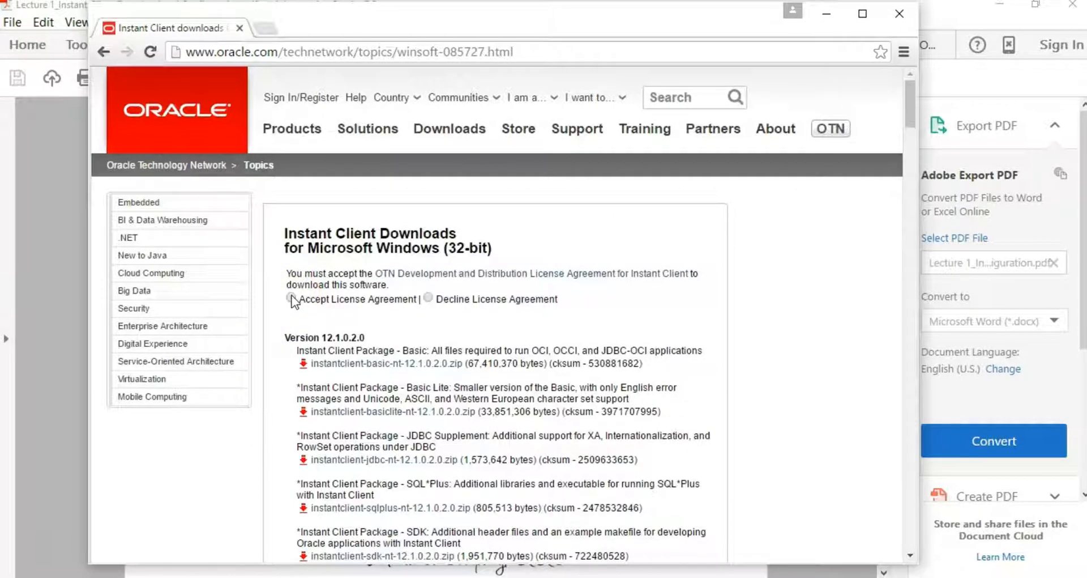
Step: Accept the OTN license agreement and download instantclient-basic-nt-11.2.0.4.0.zip
click(291, 299)
scroll(700, 345, down, 5)
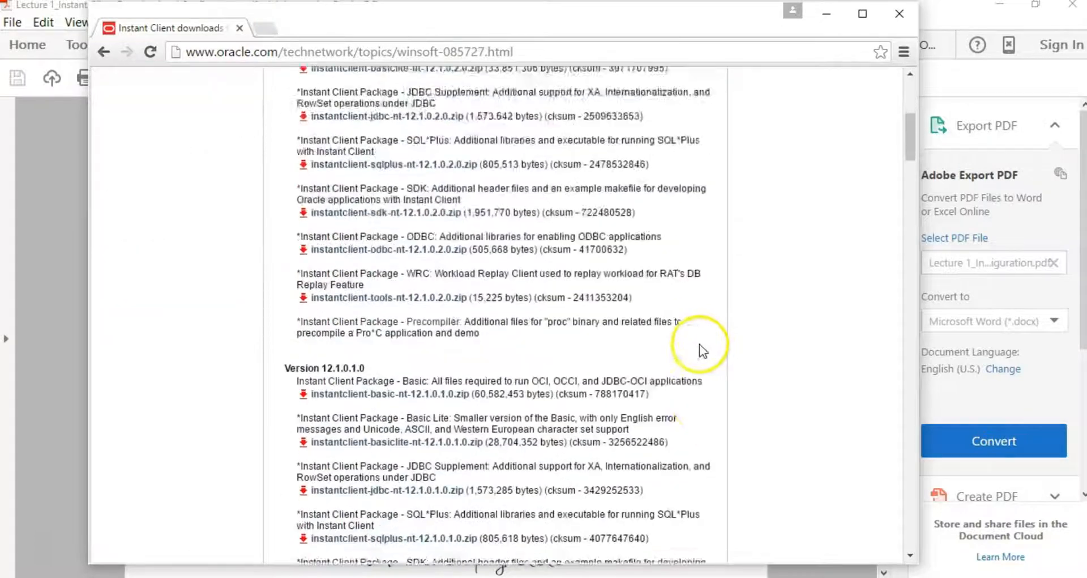
scroll(698, 345, down, 8)
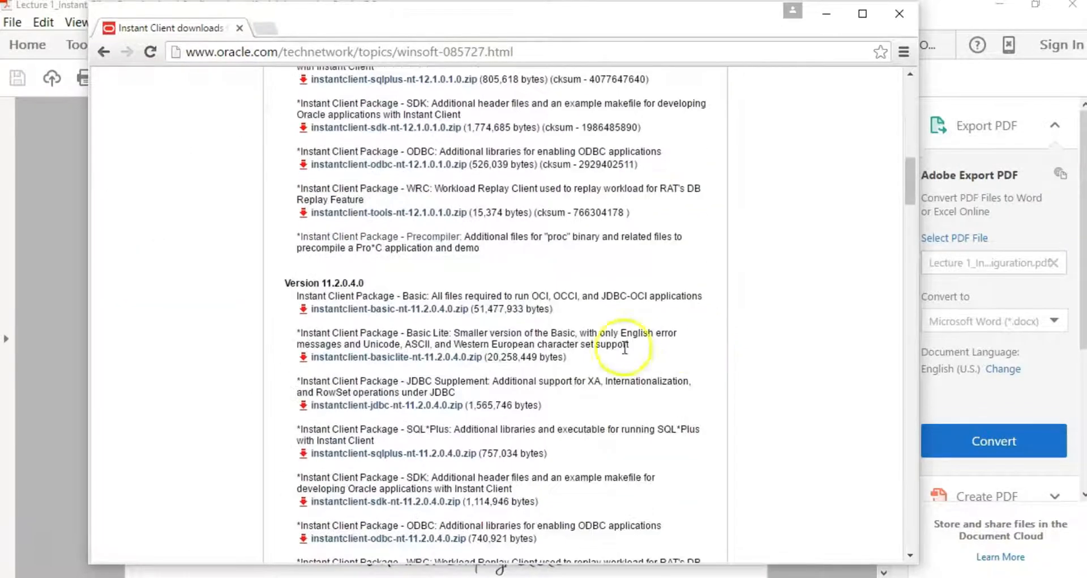
click(383, 310)
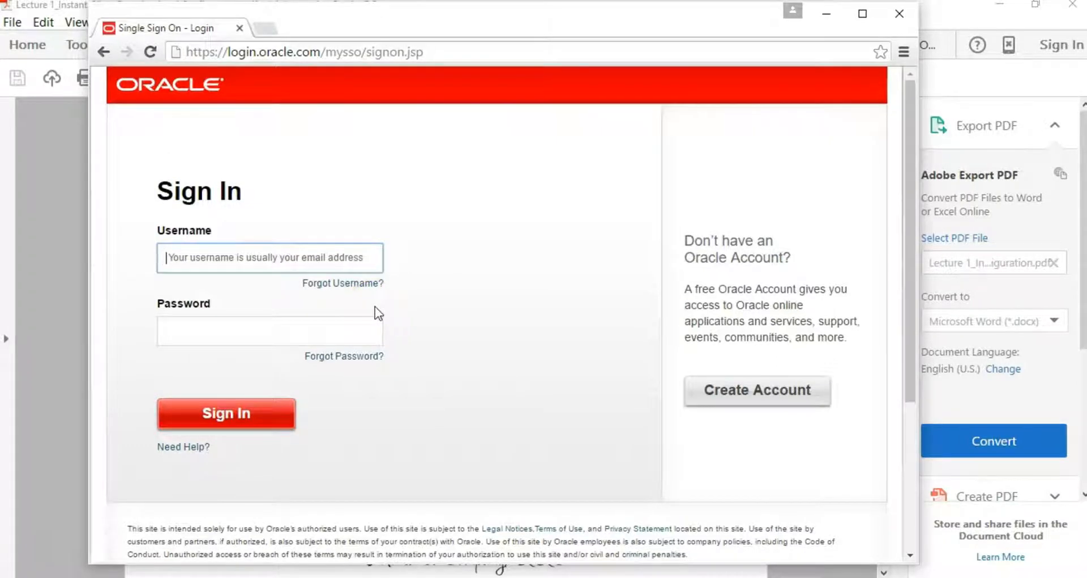
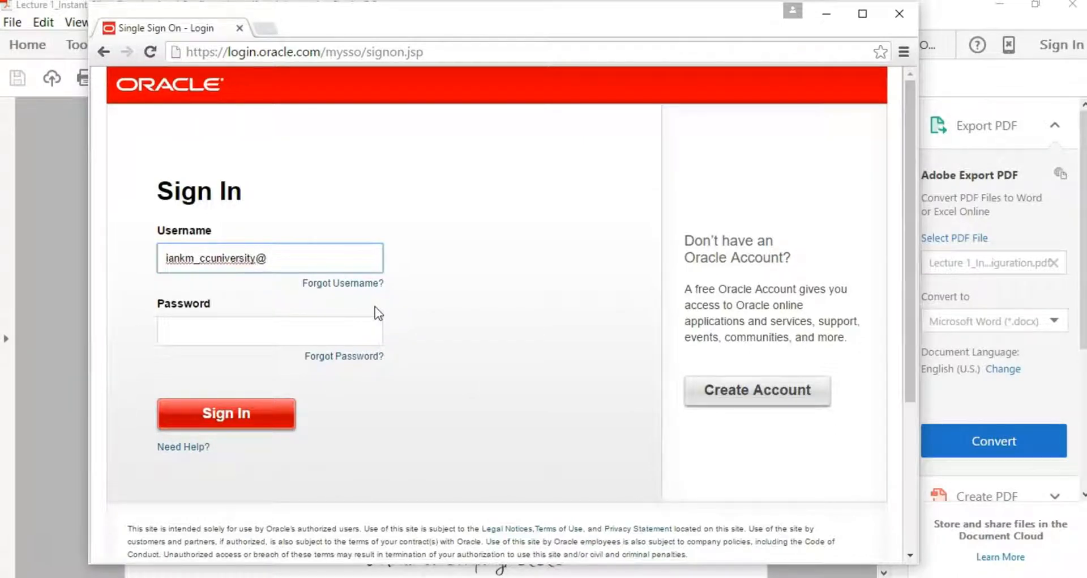
Step: Enter the Oracle account's e-mail username and password on the Single Sign On page
key(Tab)
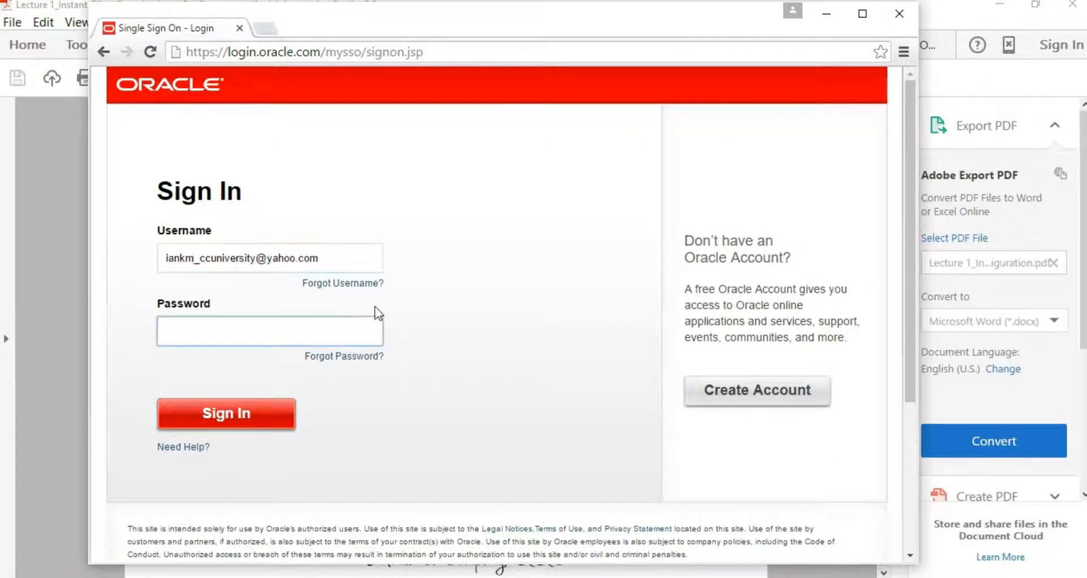
text(••••••••)
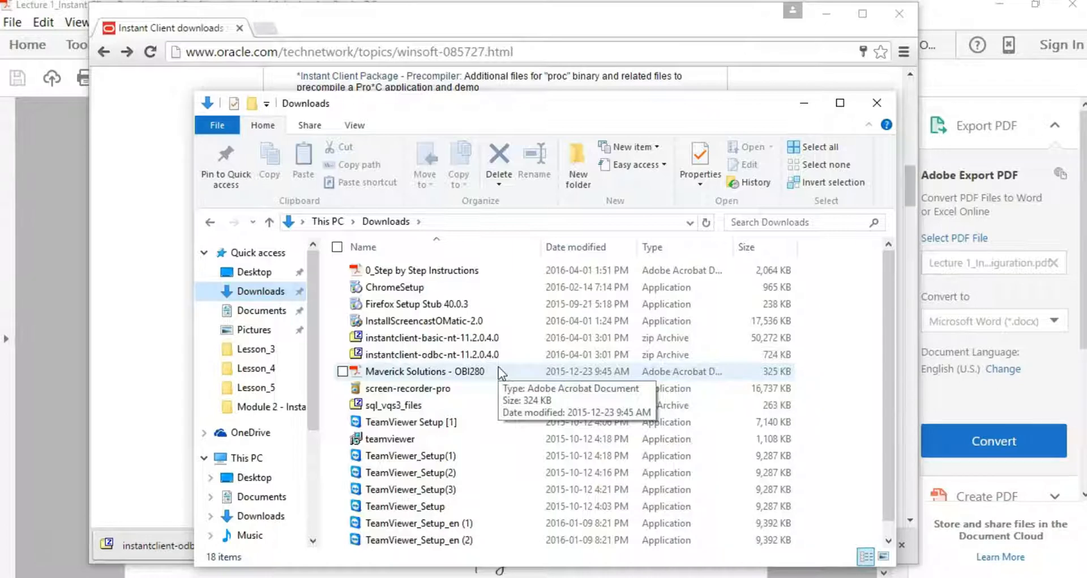
click(436, 338)
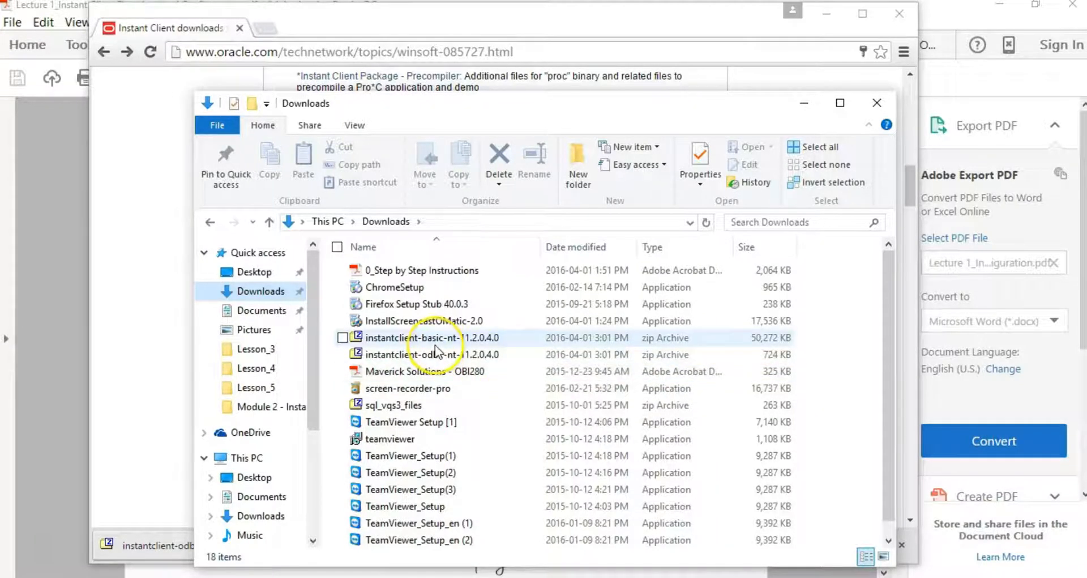
click(431, 342)
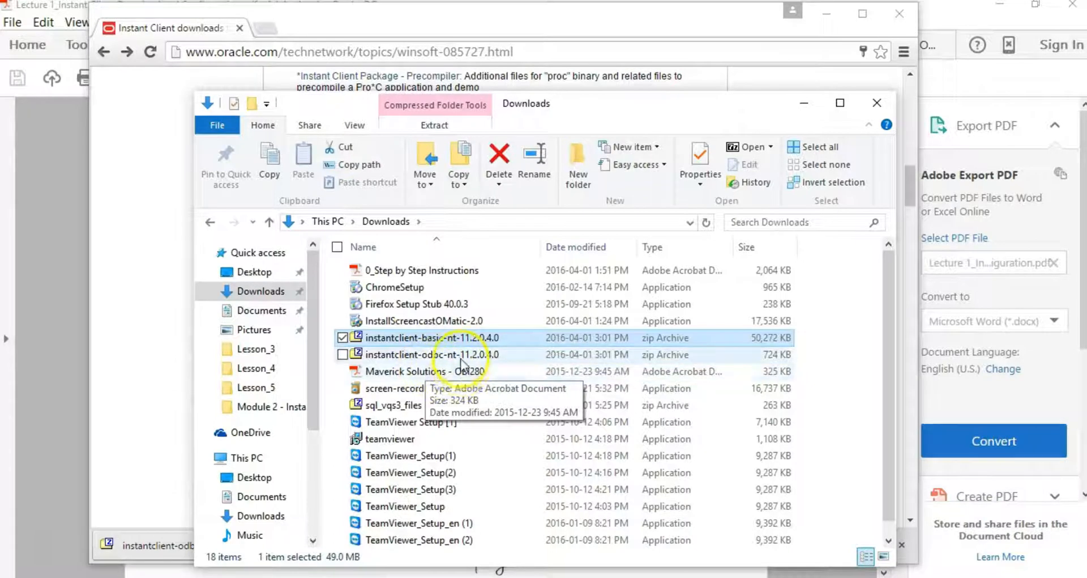
click(426, 359)
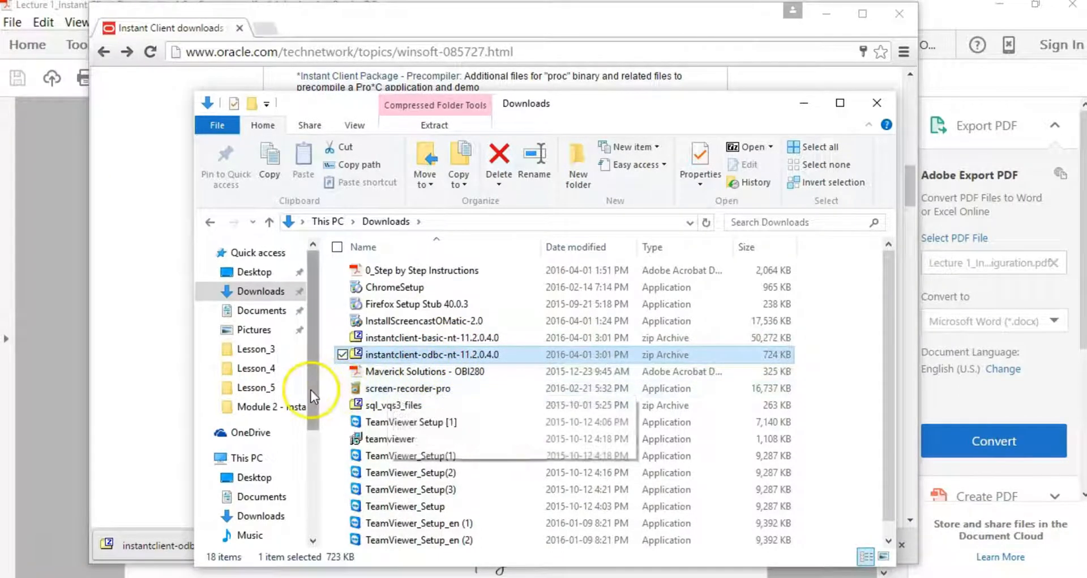
Step: Select the downloaded Instant Client zip archives in File Explorer for extraction
mouse_move(311, 389)
mouse_down()
mouse_move(298, 448)
mouse_move(320, 485)
mouse_move(318, 505)
mouse_up()
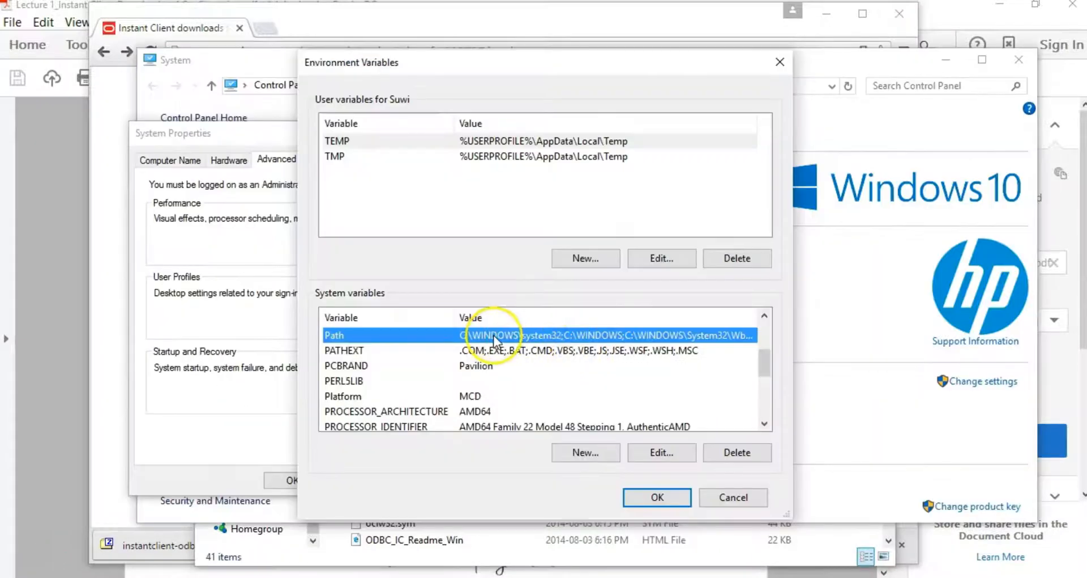
Step: Open the Path system variable for editing in Environment Variables
click(662, 453)
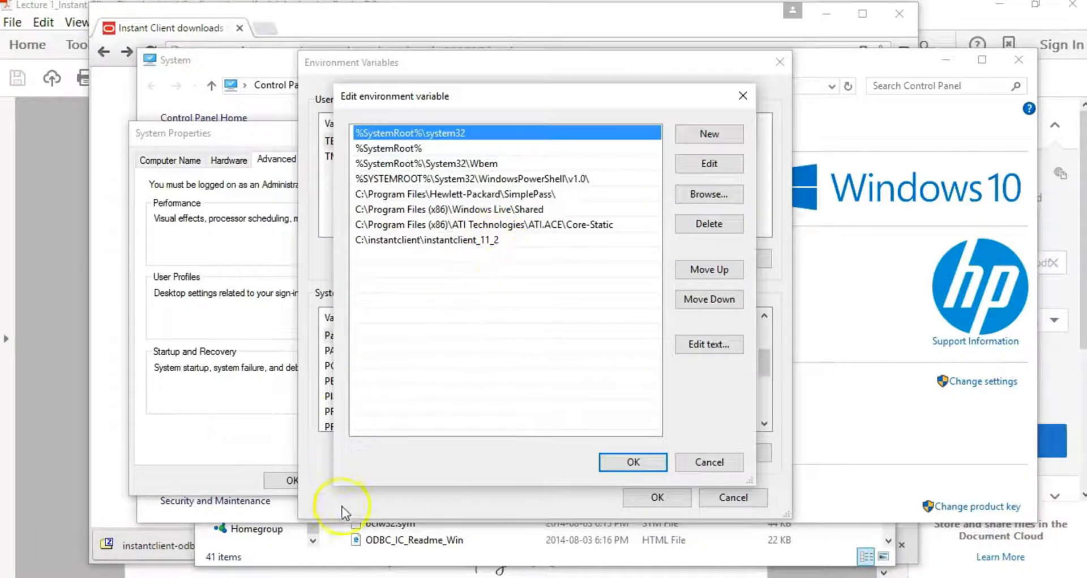
Step: Bring the Windows (C:) Explorer window forward and open the C: drive from This PC
click(117, 509)
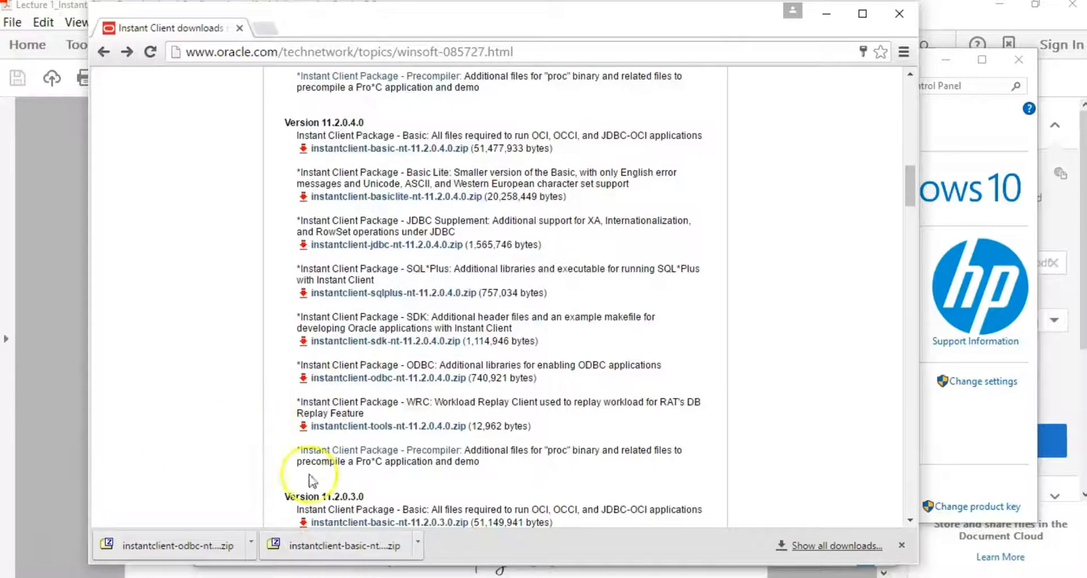
click(368, 577)
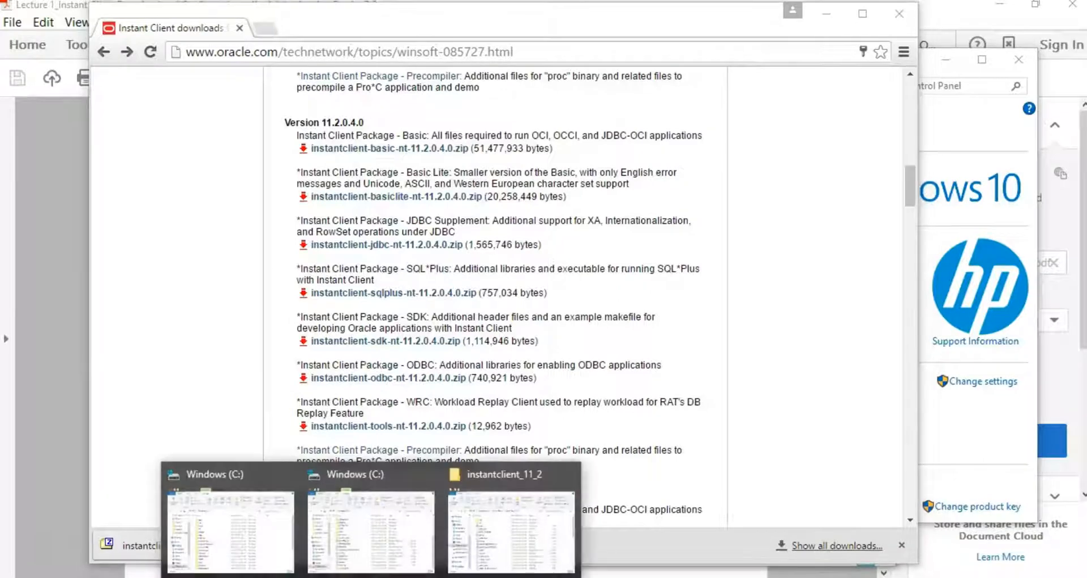
click(362, 524)
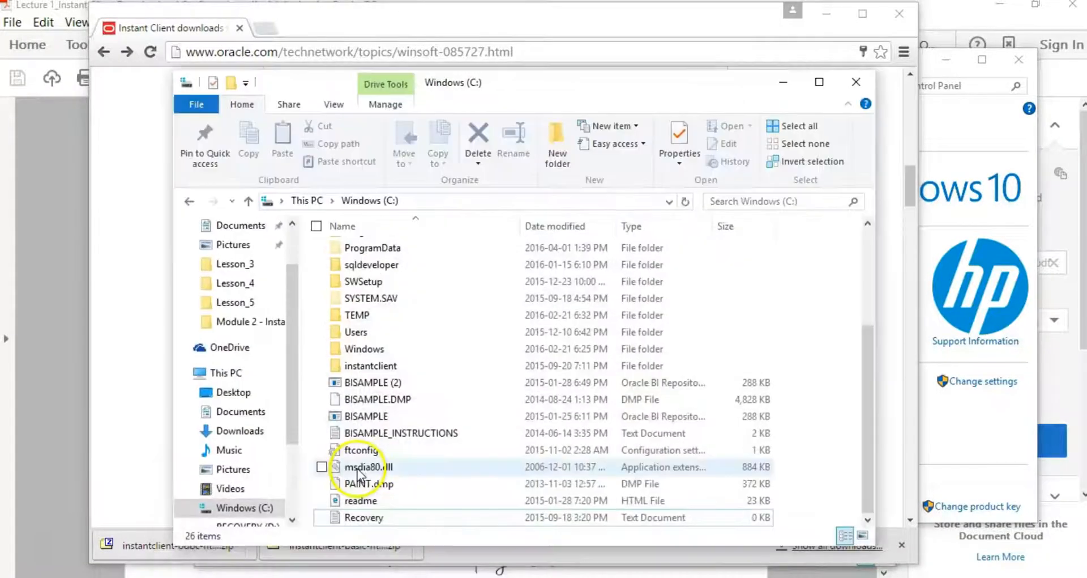
click(227, 373)
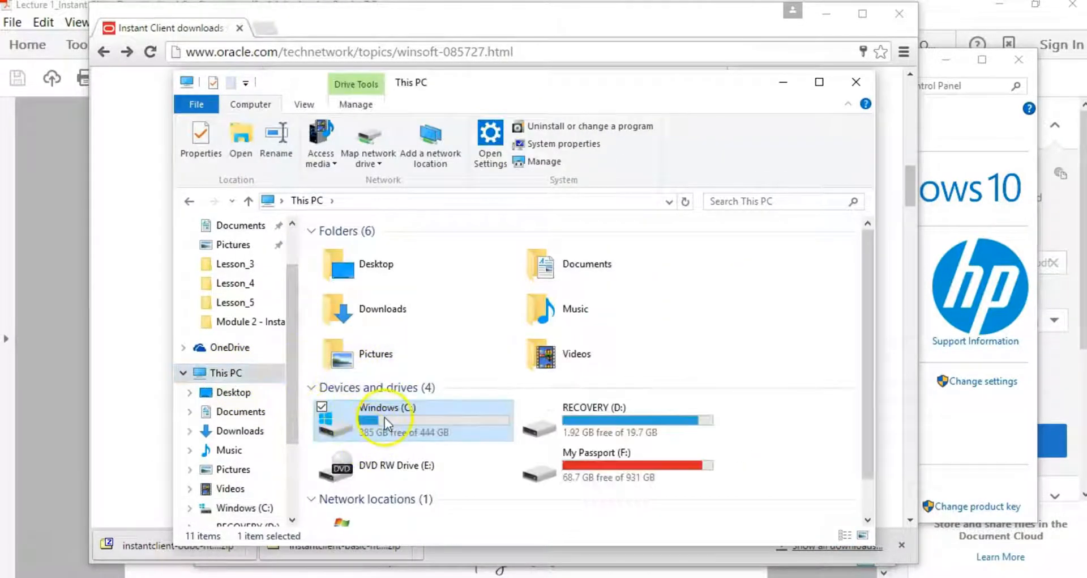
double_click(385, 417)
Step: Open instantclient\instantclient_11_2 and show its full path in the address bar
click(371, 338)
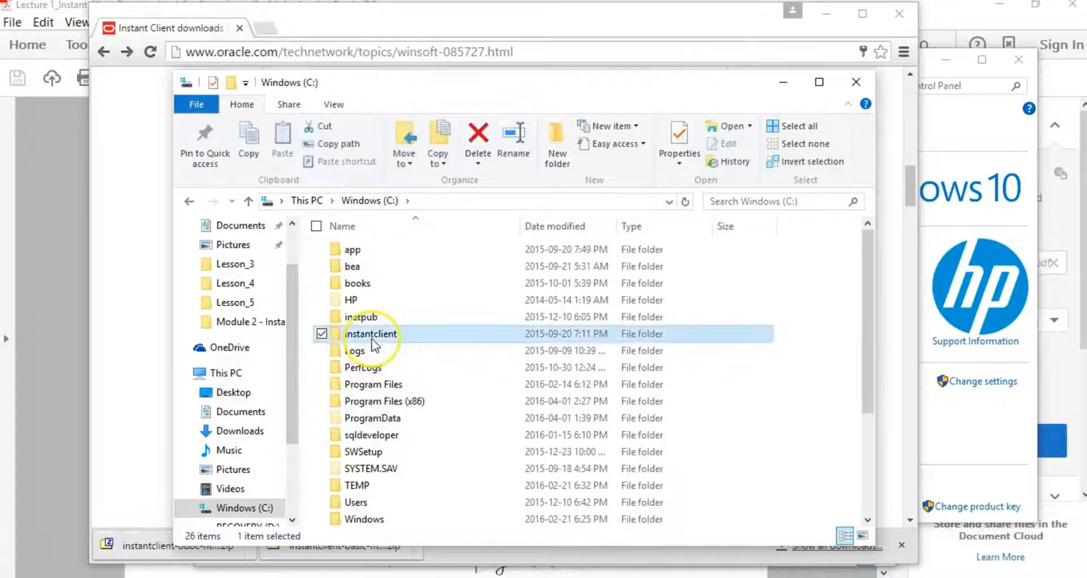
double_click(371, 338)
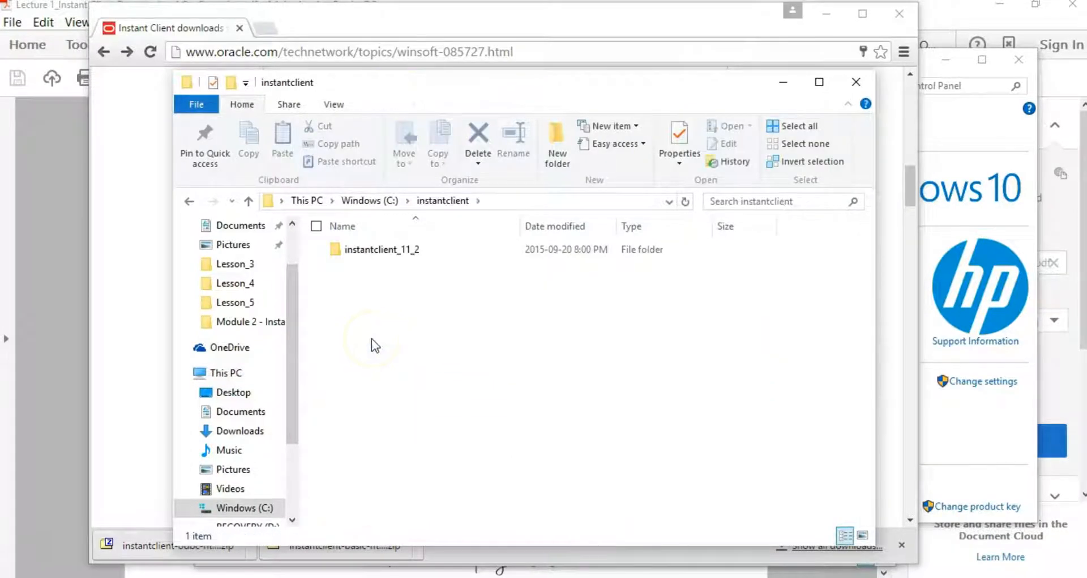
double_click(383, 254)
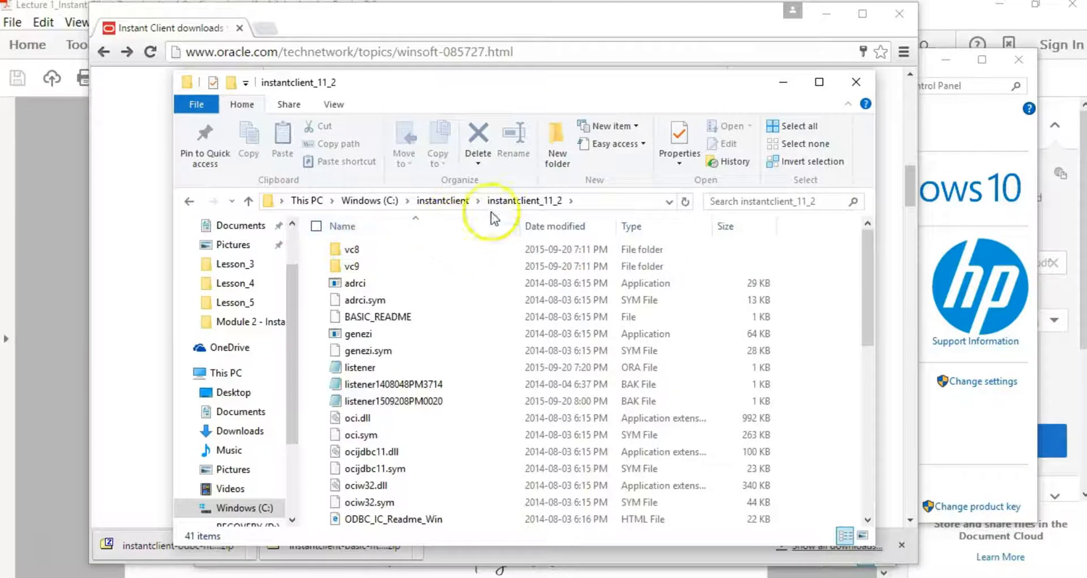
click(591, 201)
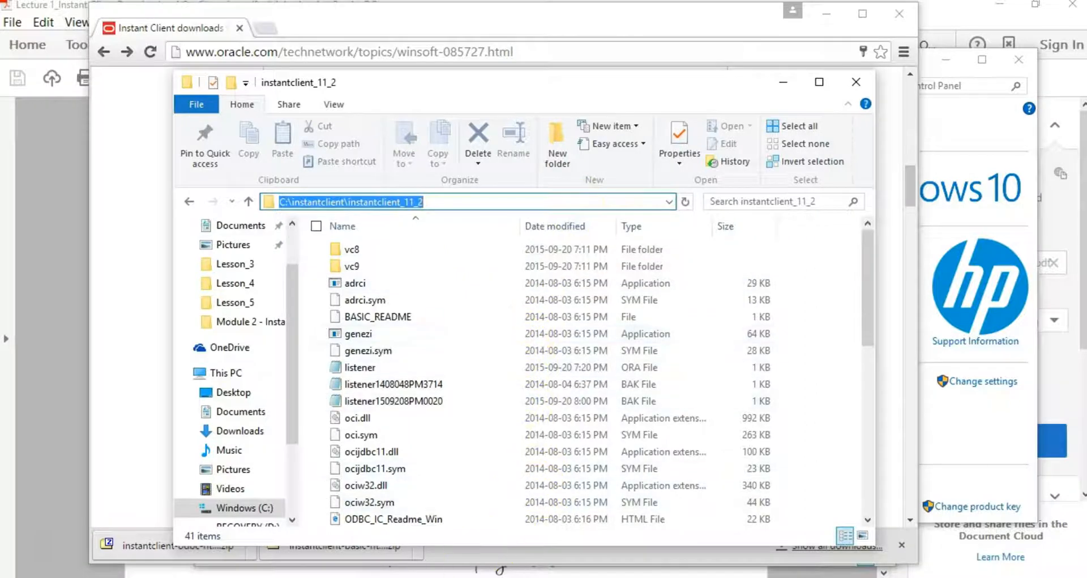
click(371, 577)
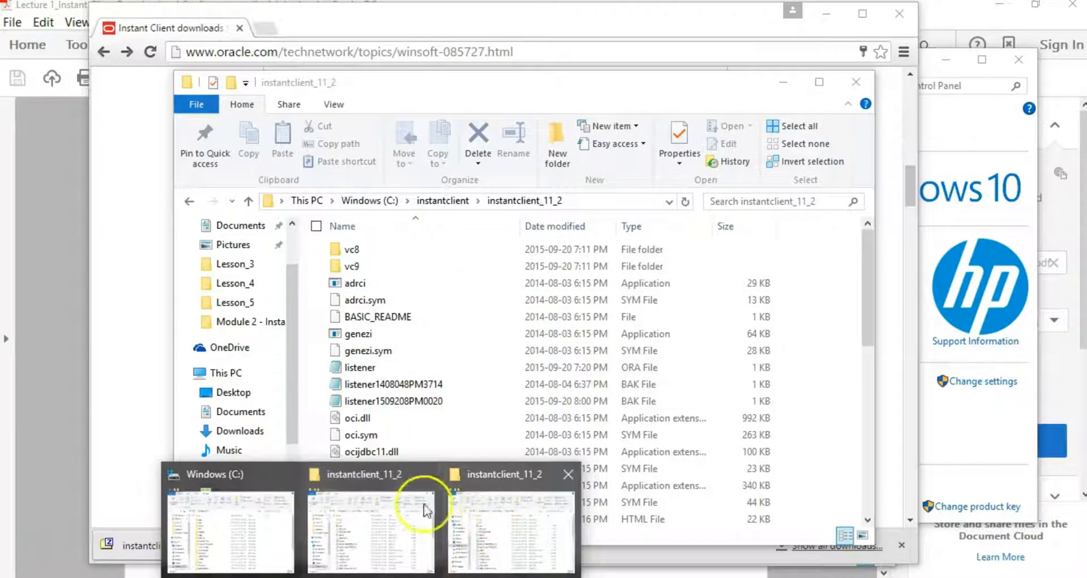
click(239, 508)
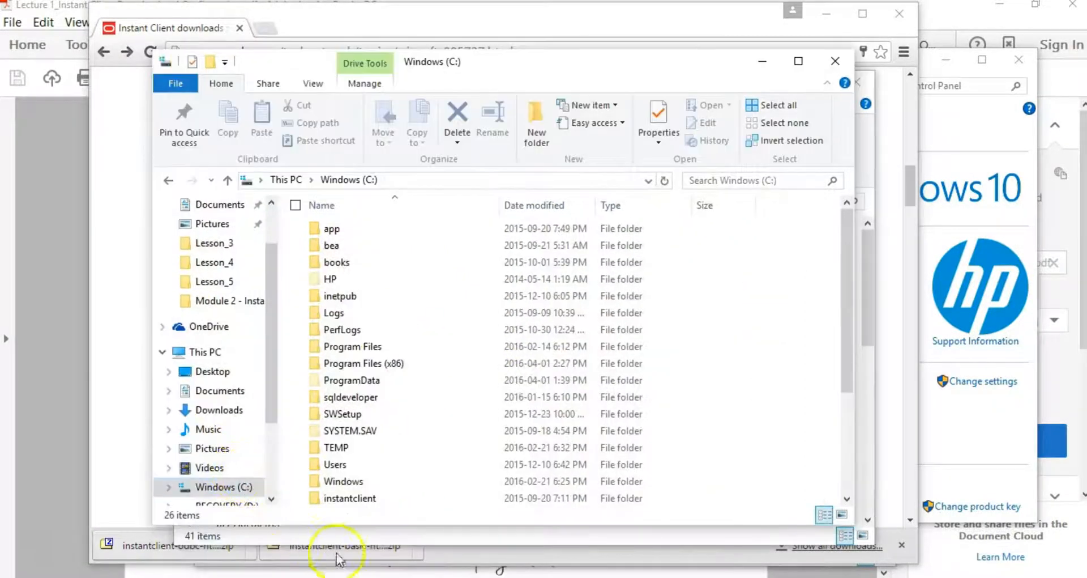
Step: Add a new entry to the Path list and confirm the Path edits with OK
click(538, 577)
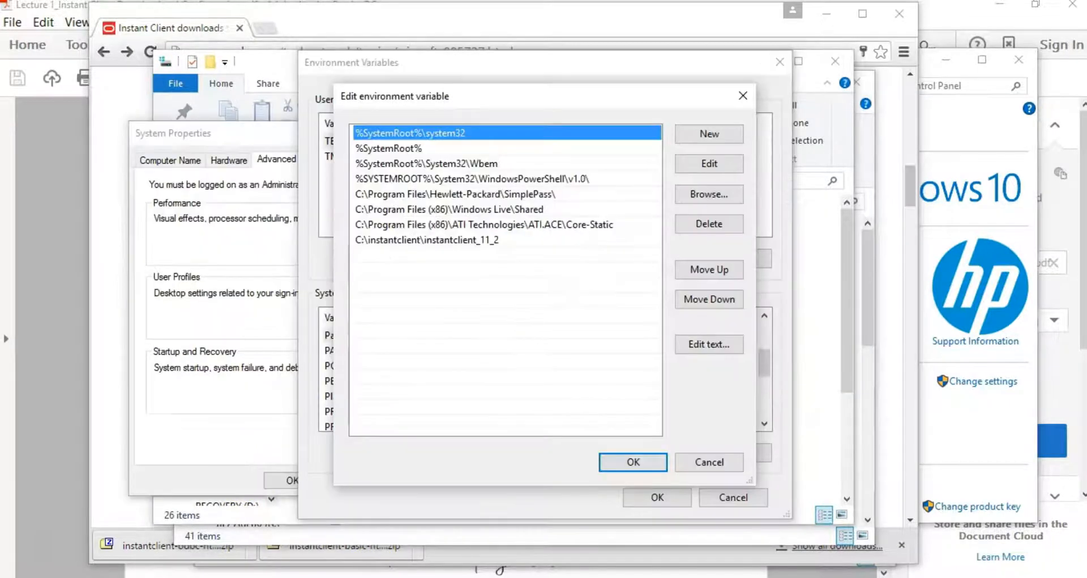
click(420, 254)
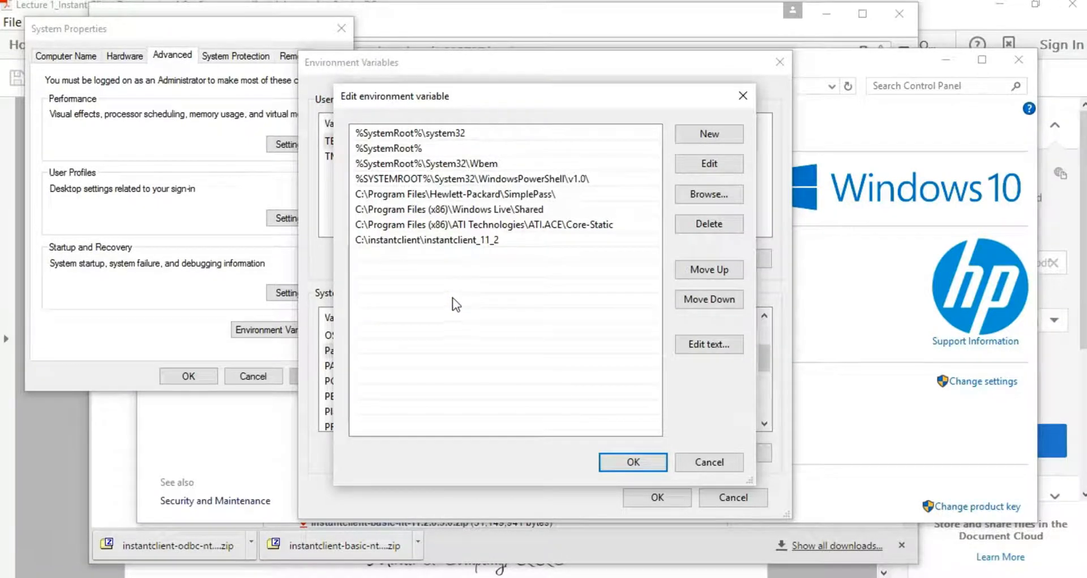
click(709, 136)
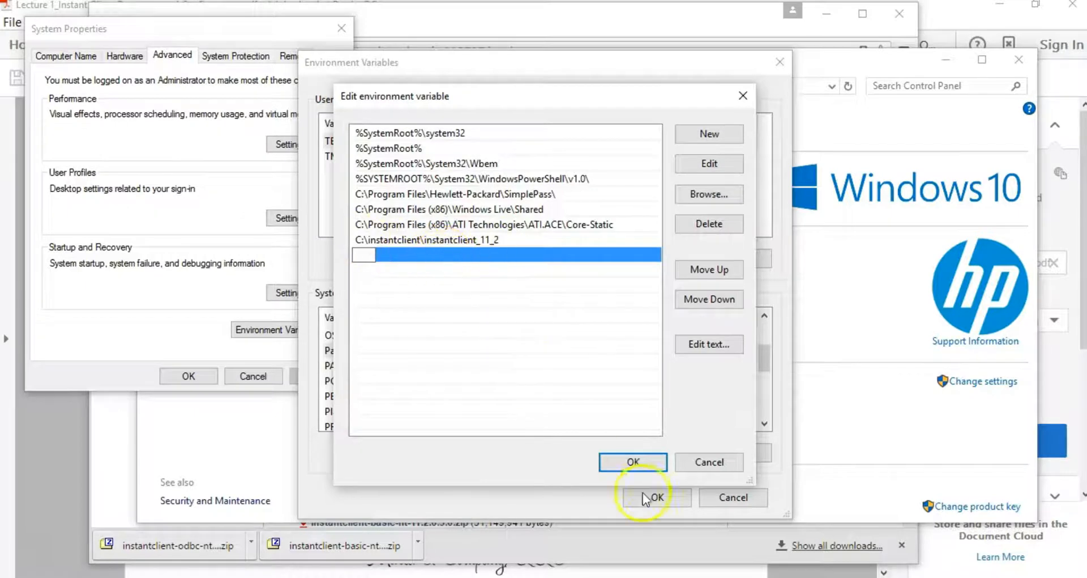
click(634, 462)
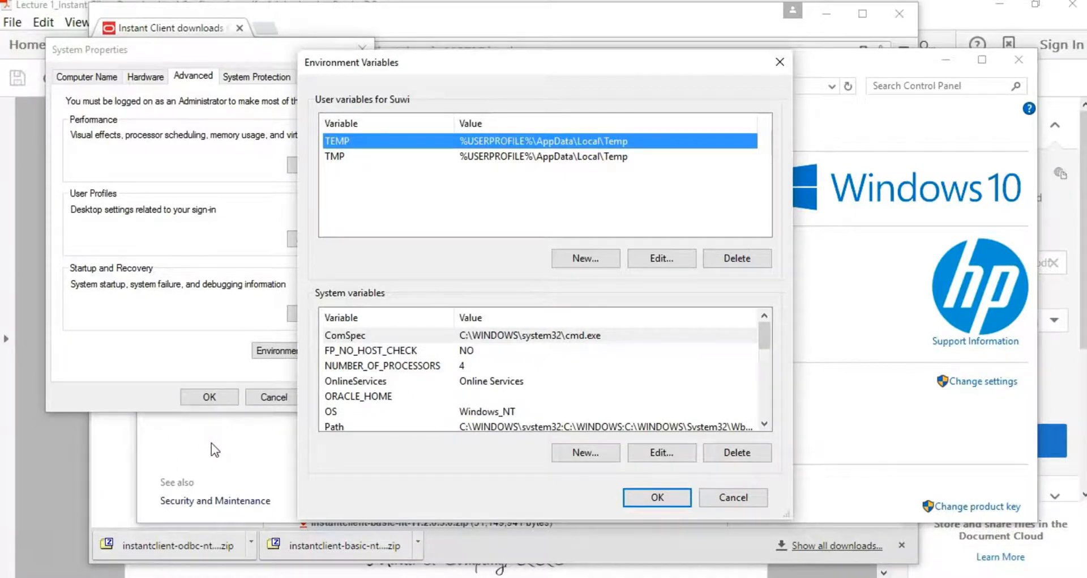
Step: Add new system variable TNS_ADMIN, pasting C:\instantclient\instantclient_11_2 as its value
click(578, 450)
text(T)
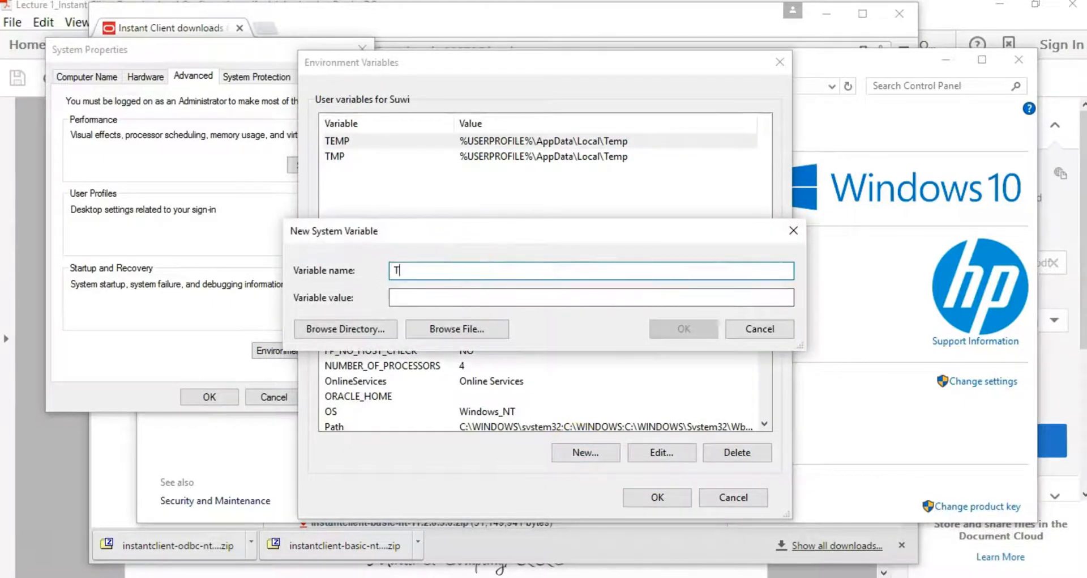
text(NS_ADMIN)
key(Tab)
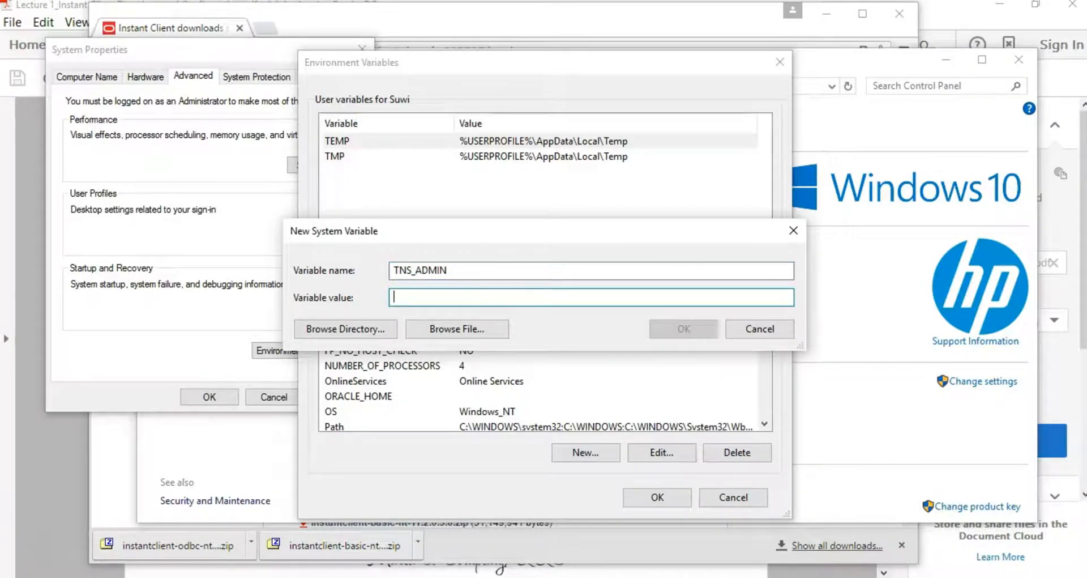
text(C:\instantclient\instantclient_11_2)
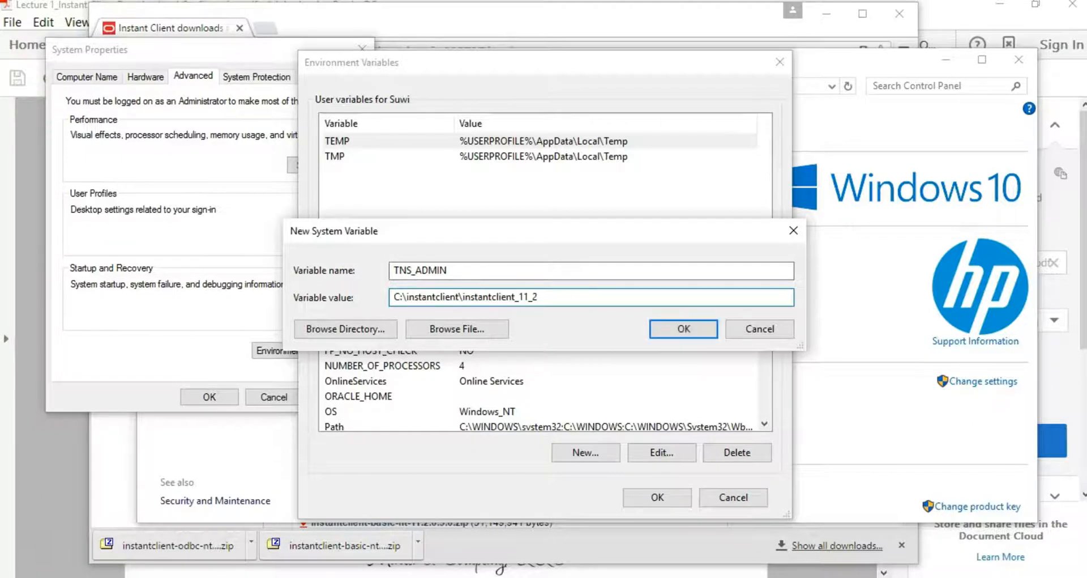
click(684, 329)
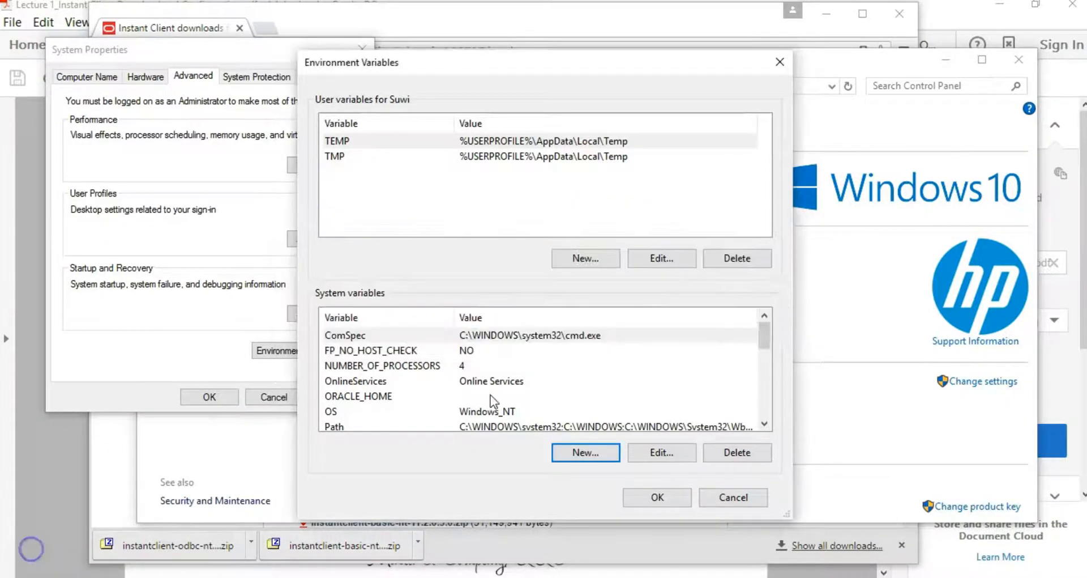
Step: Check TNS_ADMIN in System variables, then OK both Environment Variables and System Properties
drag(761, 335, 766, 402)
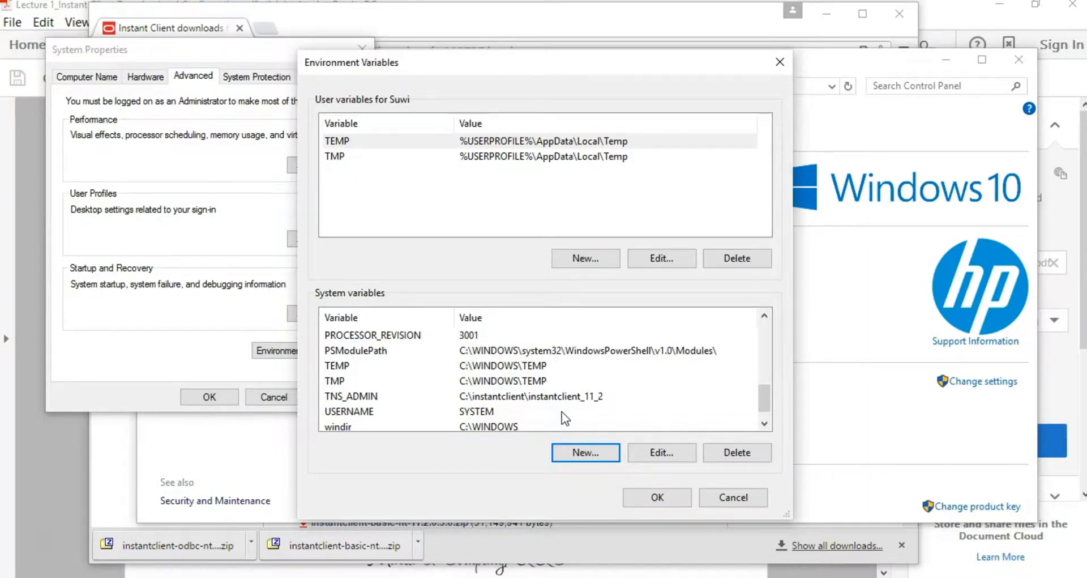
click(642, 498)
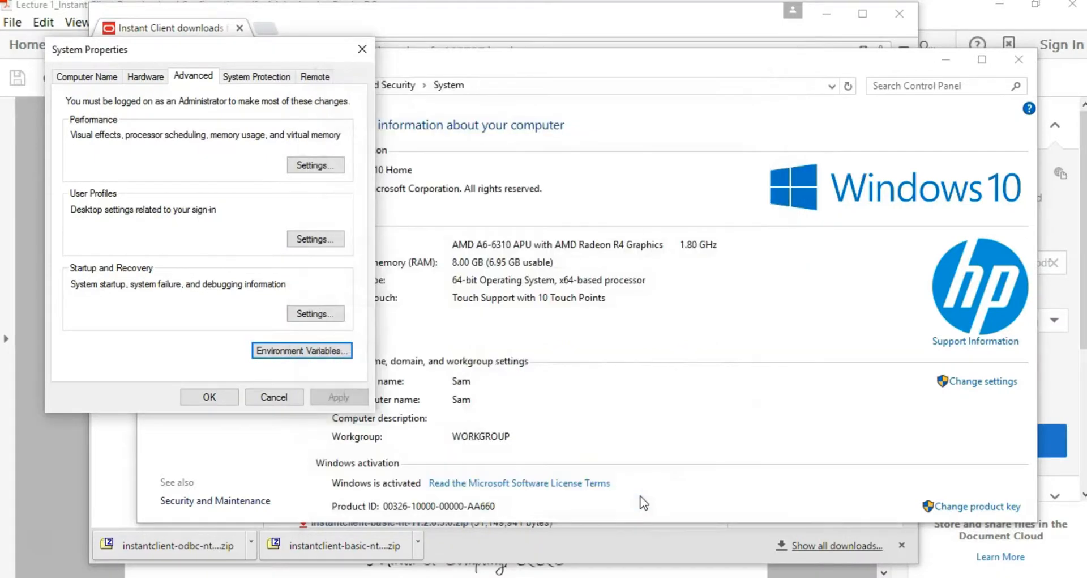
click(205, 398)
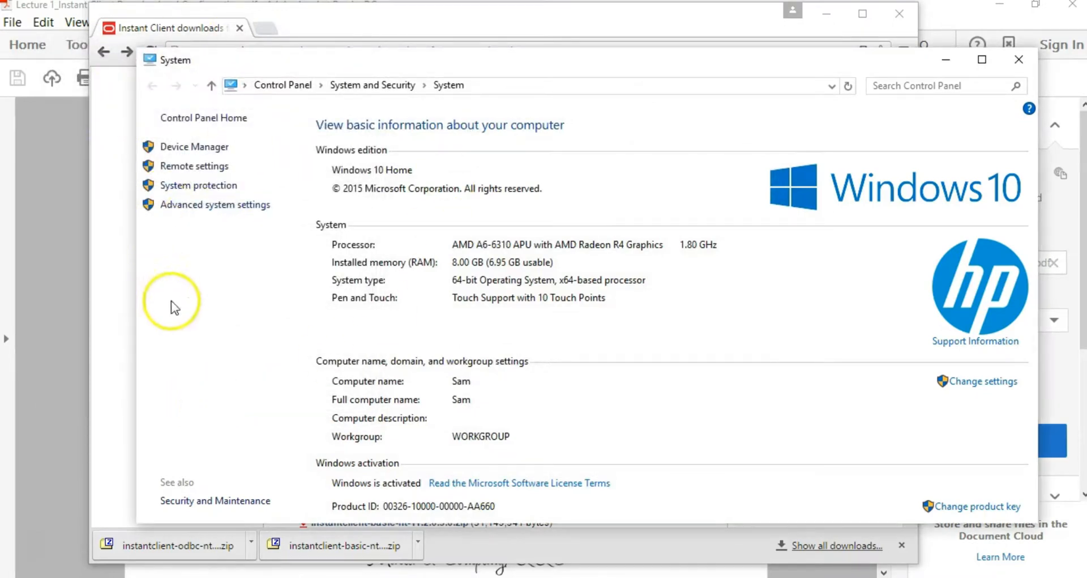